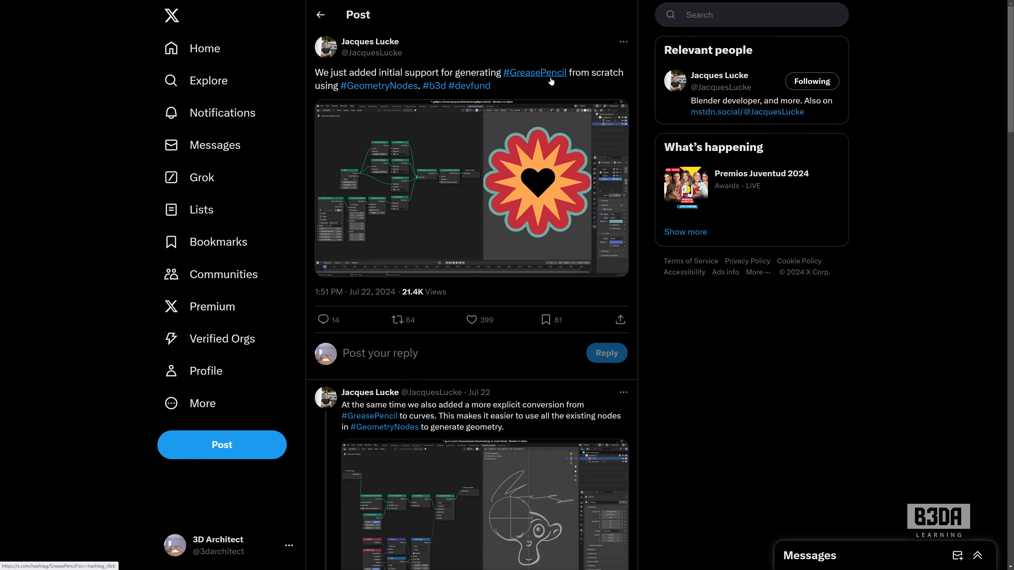
Examine the post thread about generating Grease Pencil with Geometry Nodes, including playing the video on converting Grease Pencil to curves.
mouse_move(515, 120)
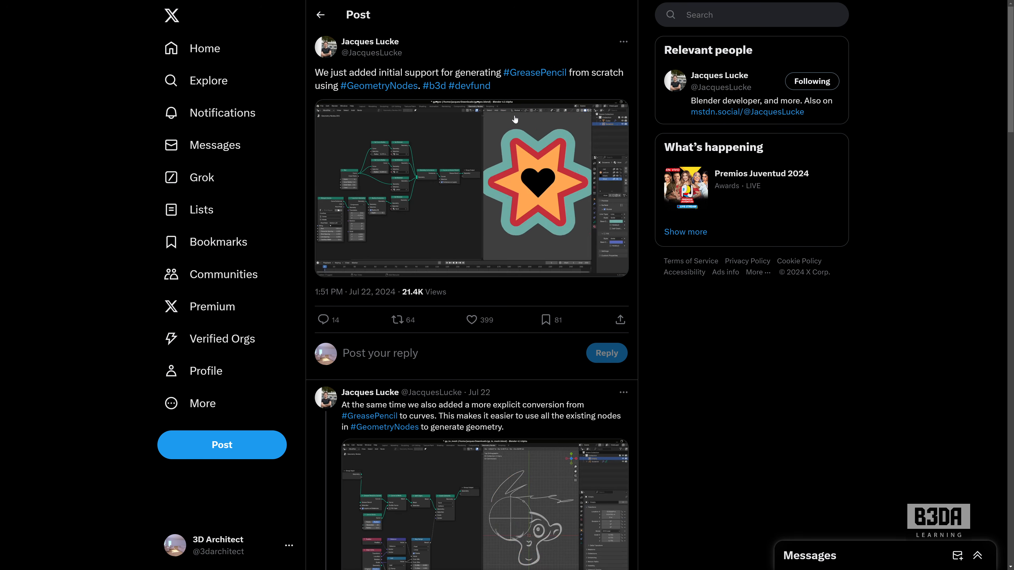
scroll(442, 125, down, 2)
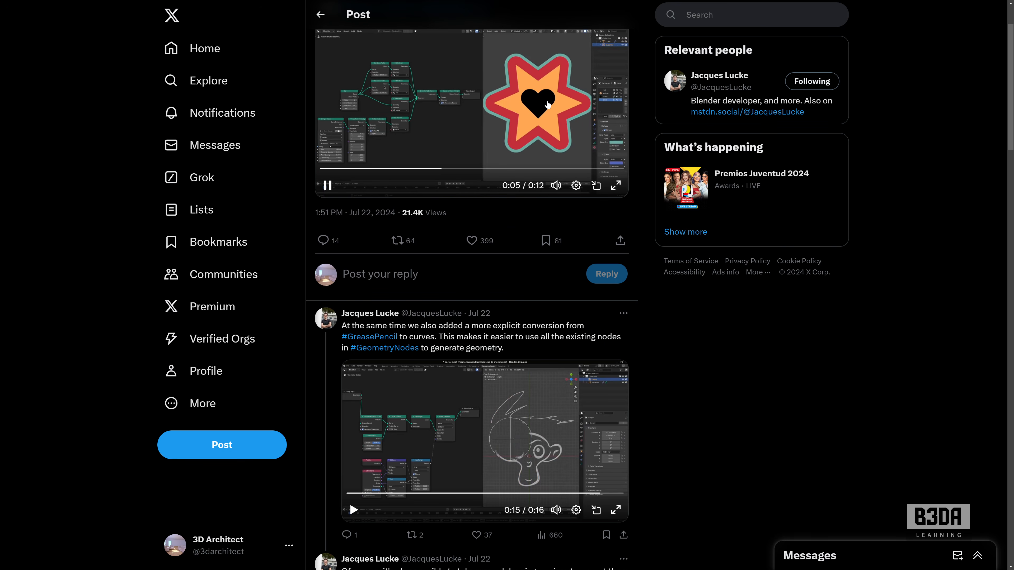
scroll(355, 428, down, 2)
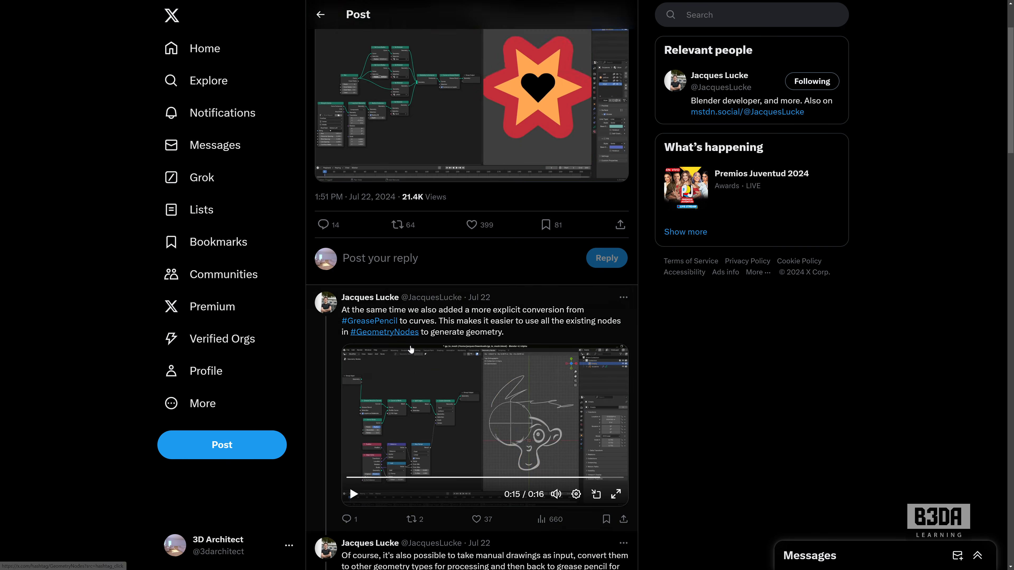
click(354, 430)
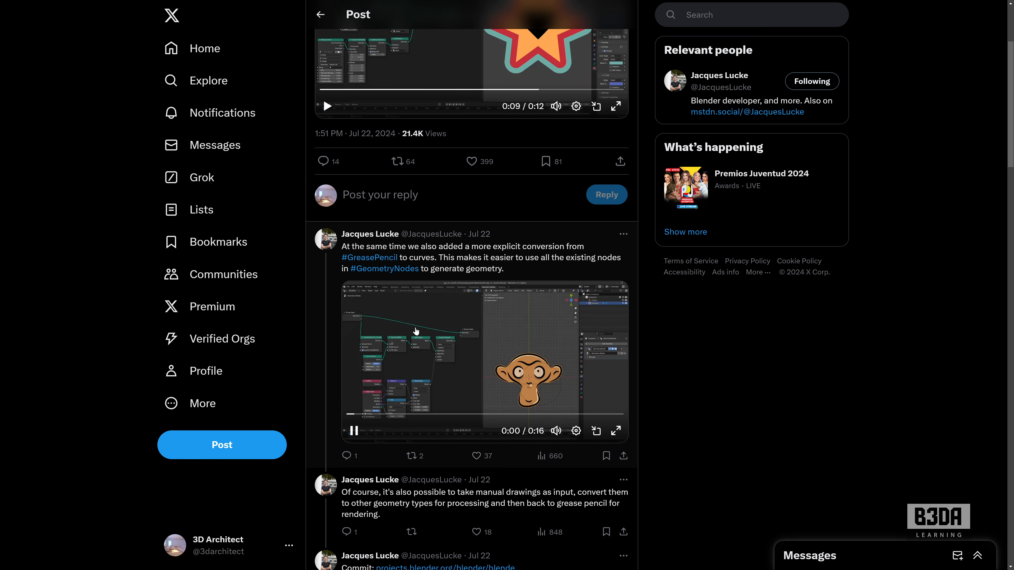
scroll(415, 331, down, 1)
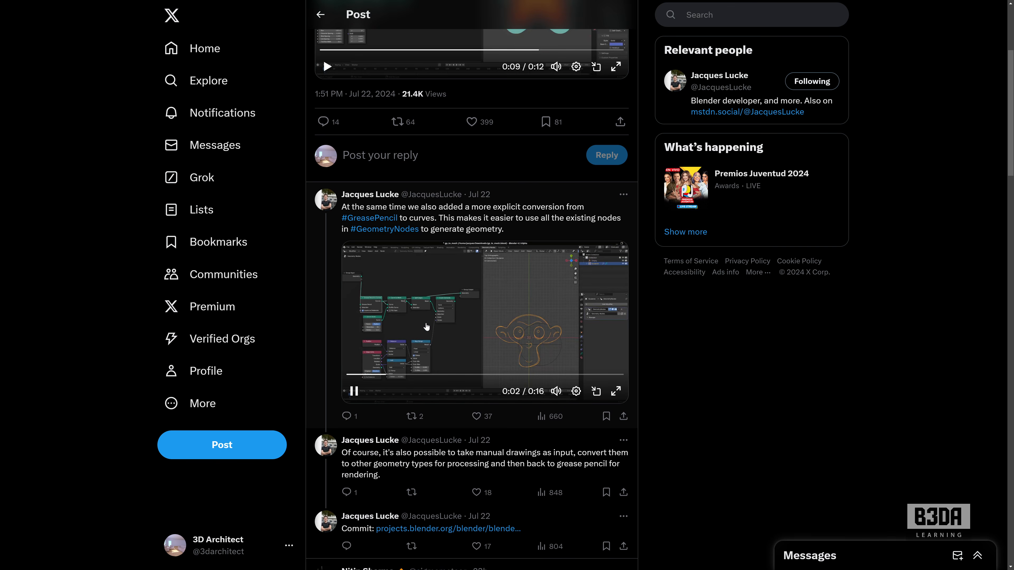
scroll(481, 370, up, 1)
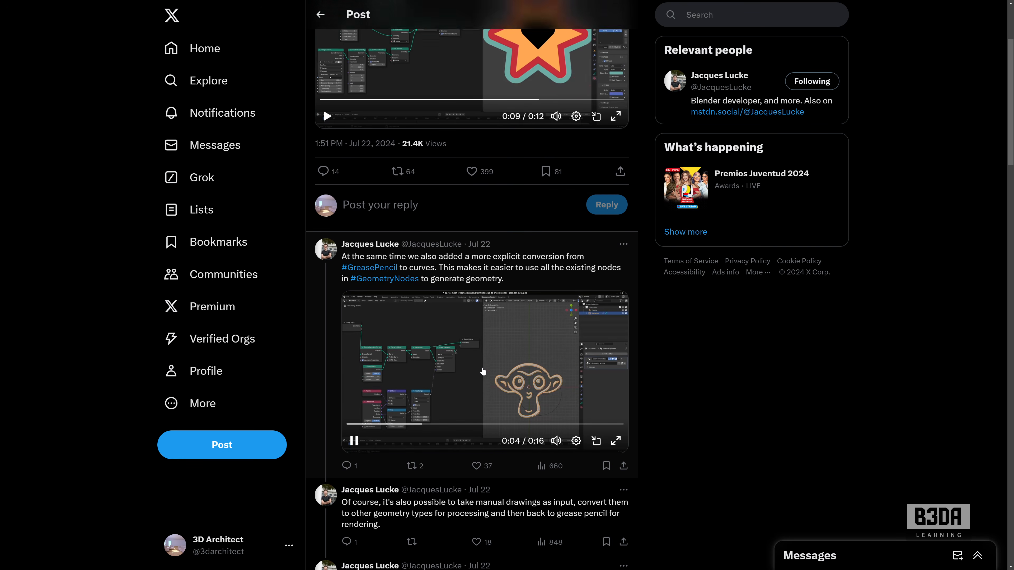
scroll(483, 372, up, 3)
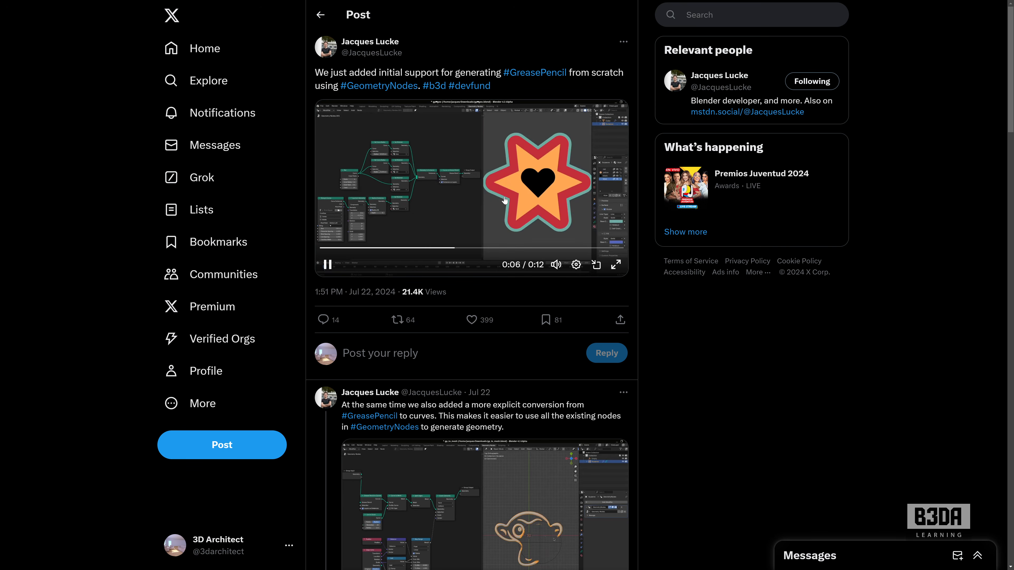
scroll(505, 199, down, 6)
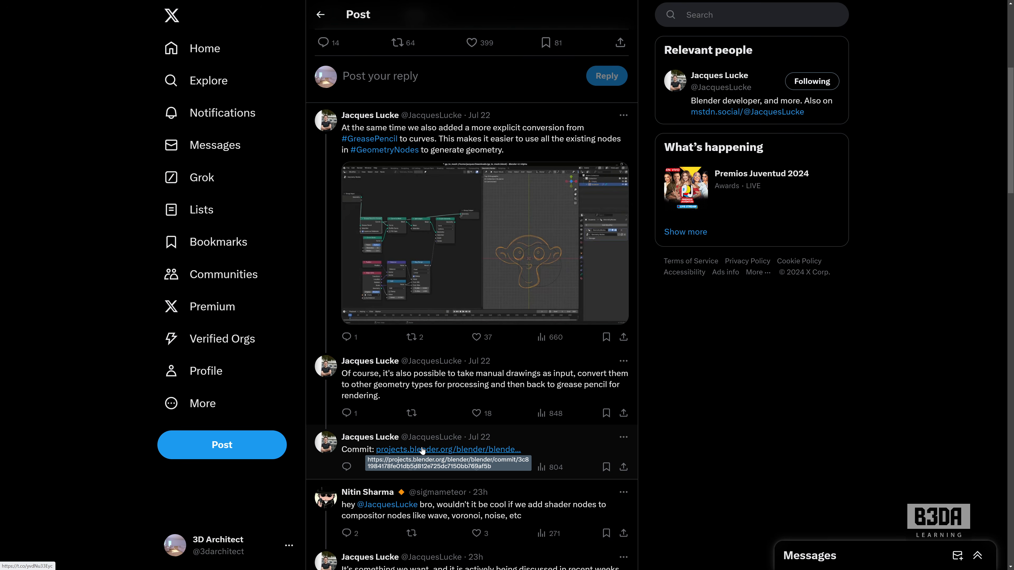
Open the commit linked in the thread and read its description of the Grease Pencil to Curves and Curves to Grease Pencil nodes.
click(422, 451)
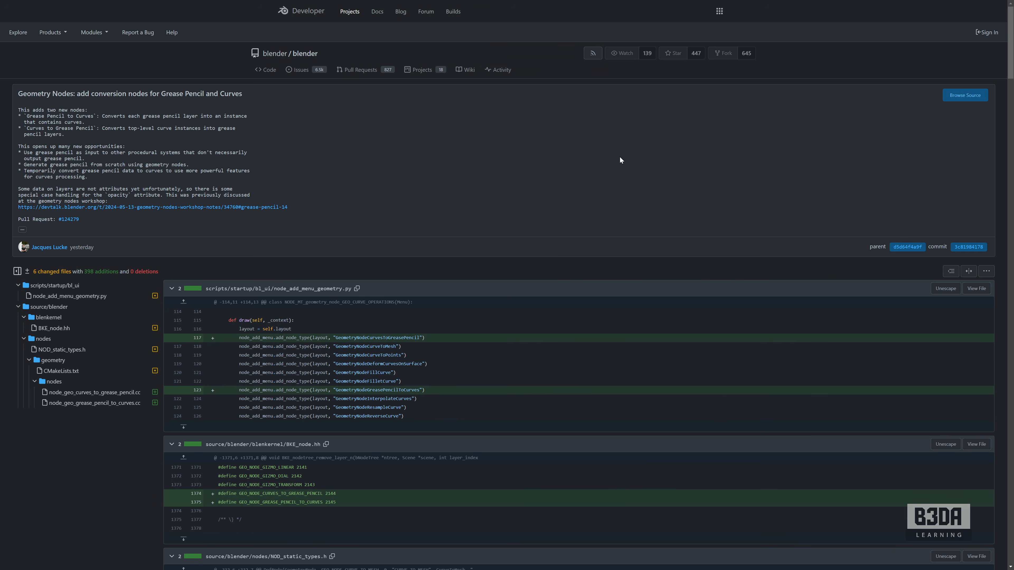
scroll(551, 269, down, 6)
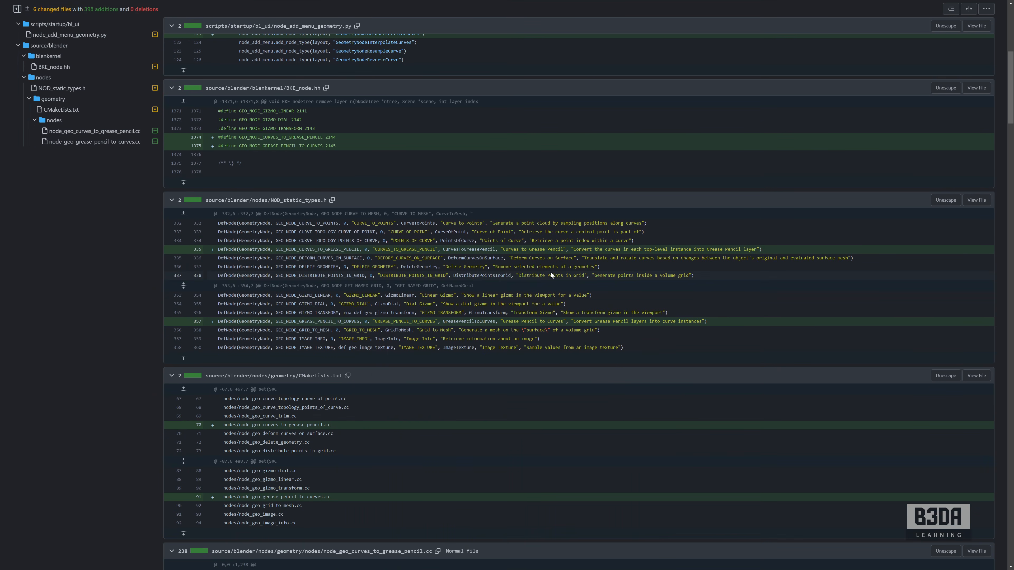
scroll(551, 273, up, 8)
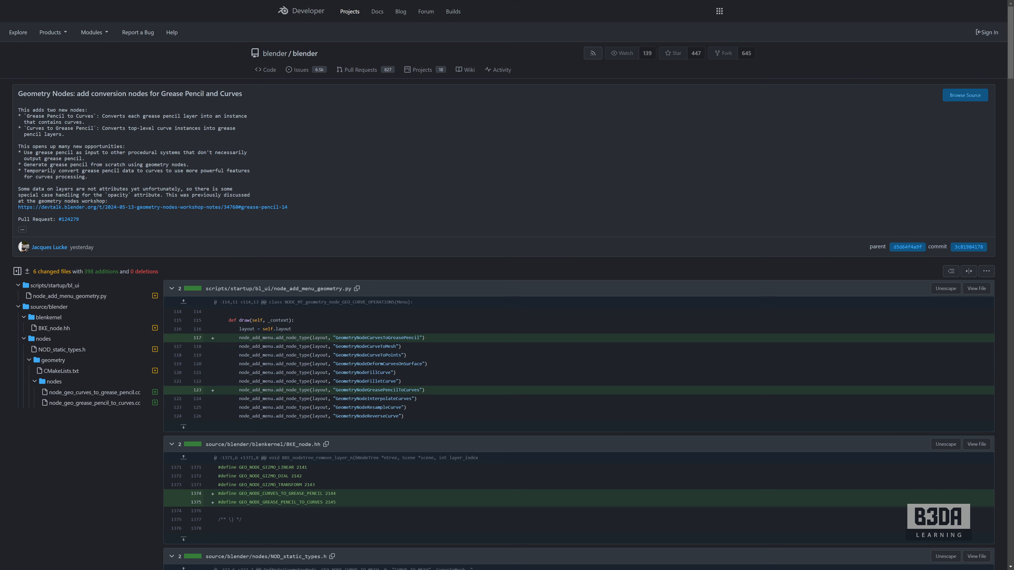
drag(26, 116, 93, 116)
drag(26, 128, 89, 128)
click(406, 132)
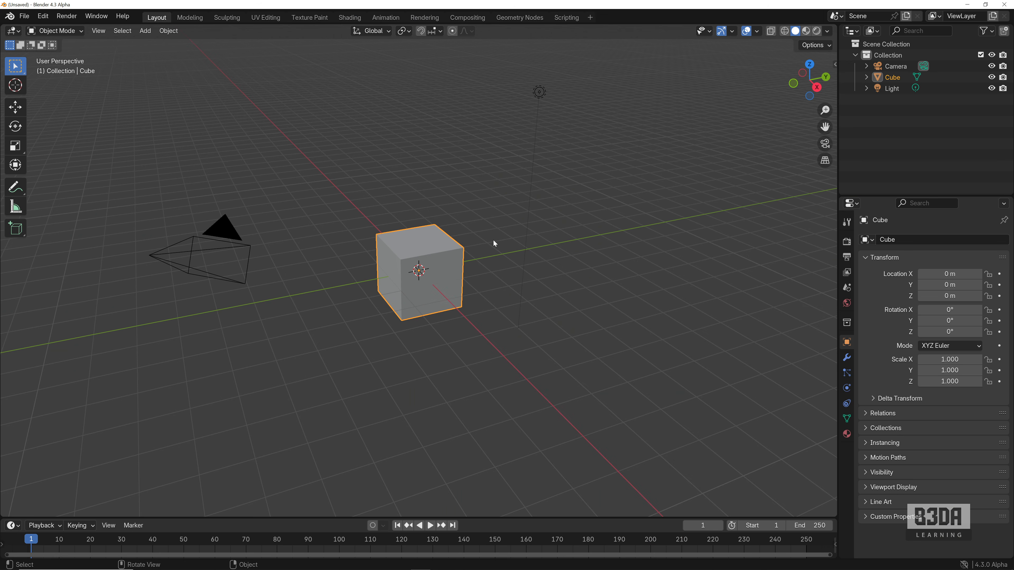
Switch to Blender's Geometry Nodes workspace and delete the default cube, camera and light.
click(520, 19)
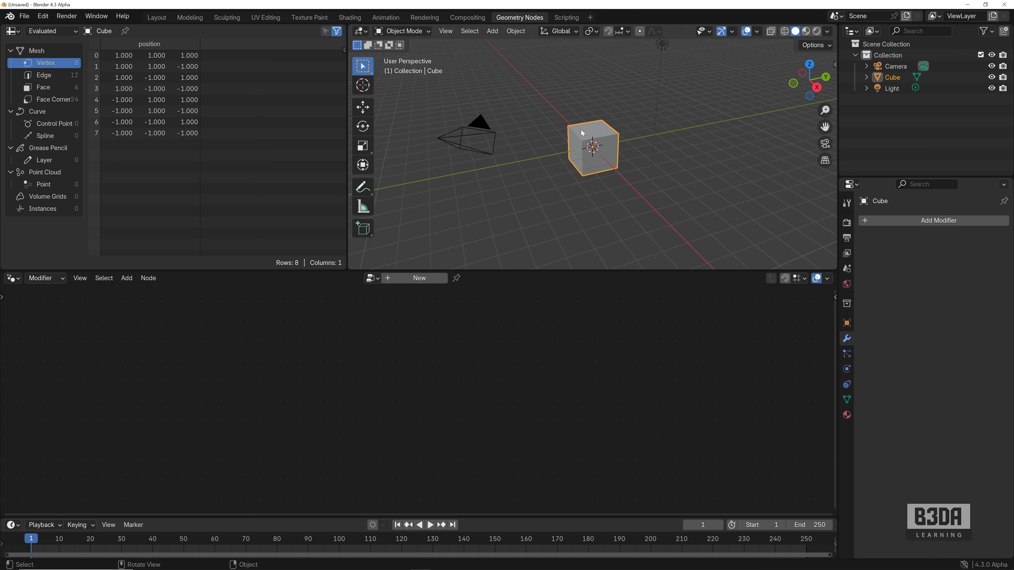
key(KP_7)
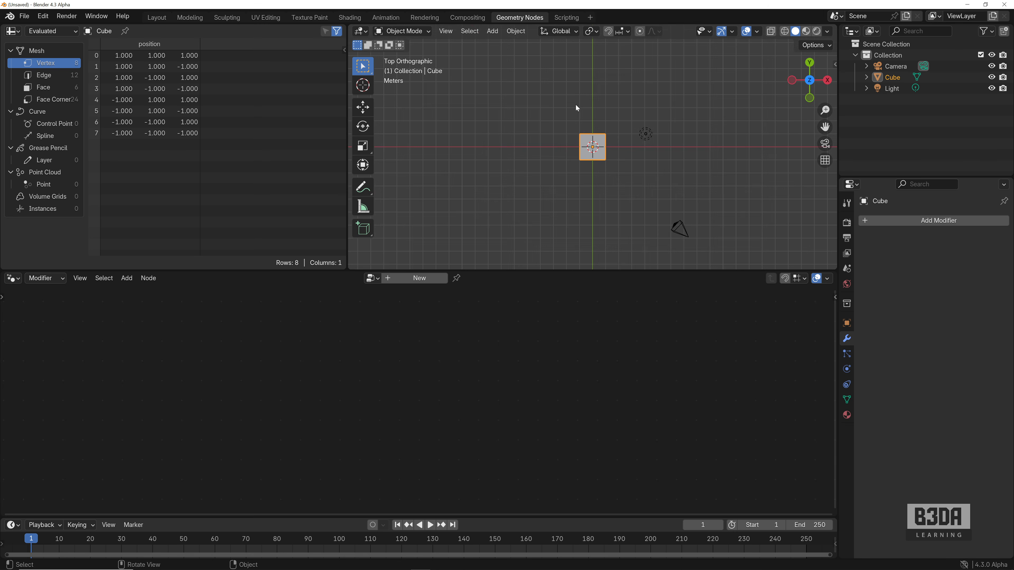
drag(516, 90, 731, 252)
key(Delete)
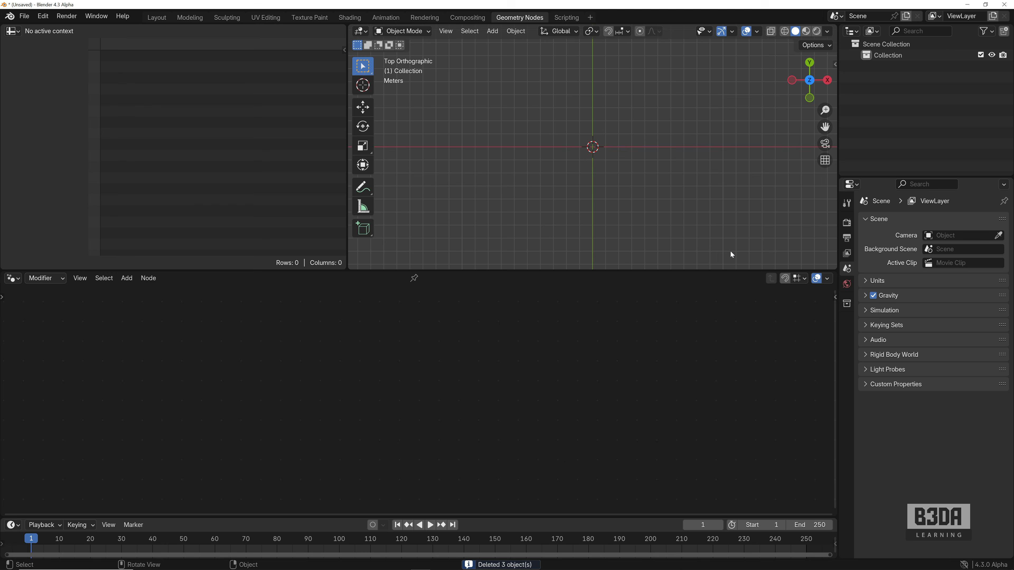
Add an empty Grease Pencil object at the origin and create a new geometry node tree for it.
key(shift+a)
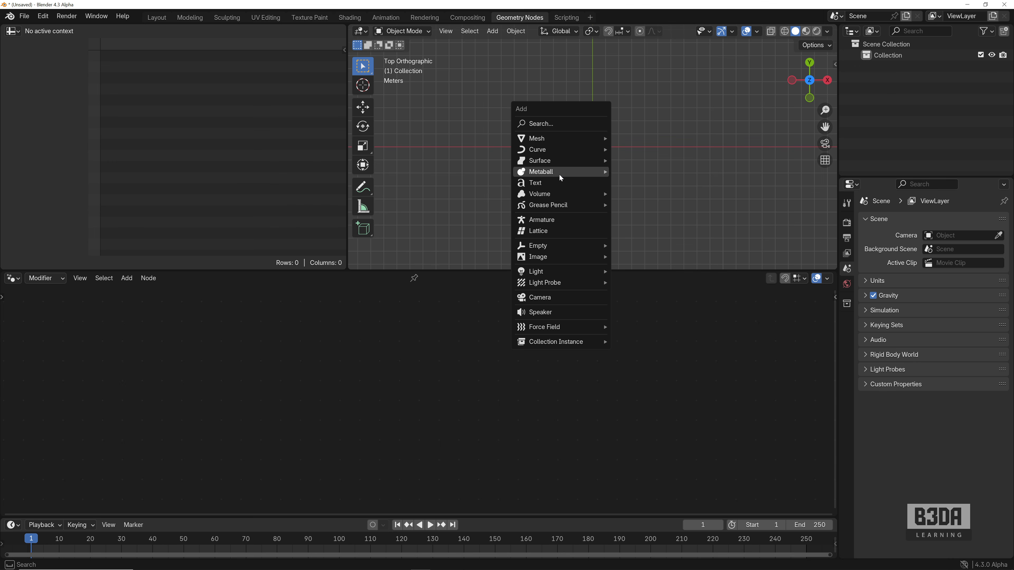
mouse_move(553, 210)
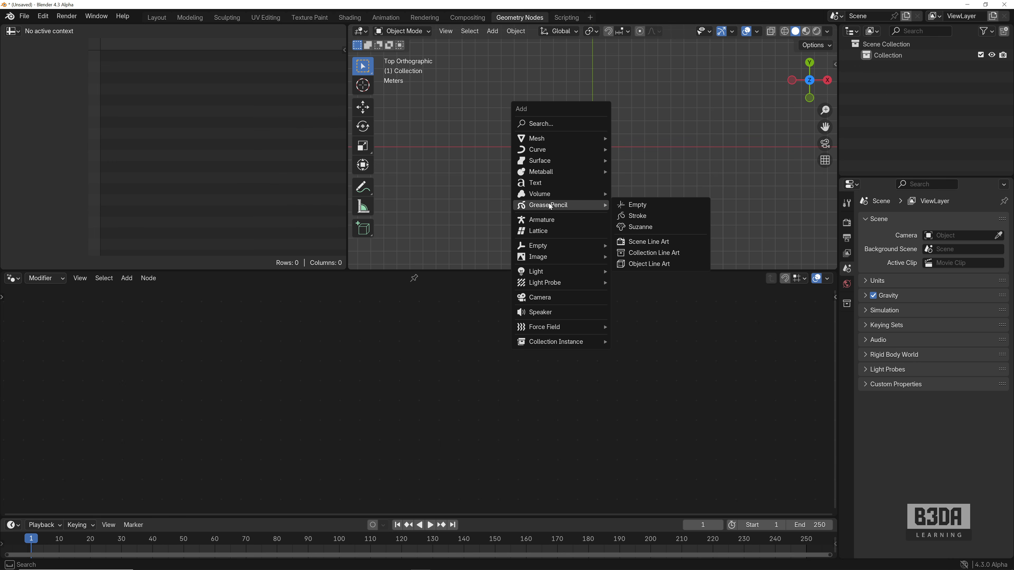
click(651, 204)
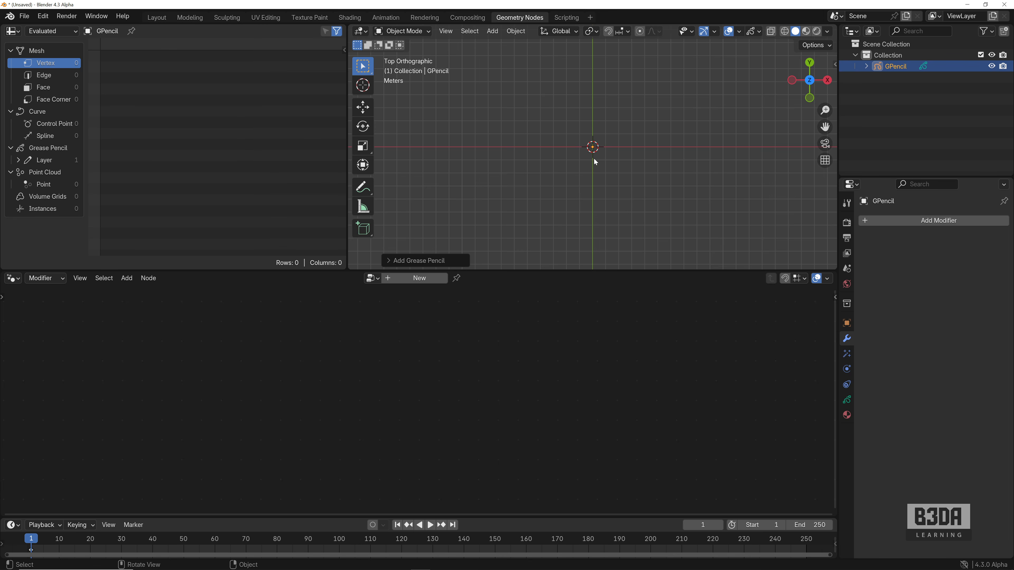
click(416, 279)
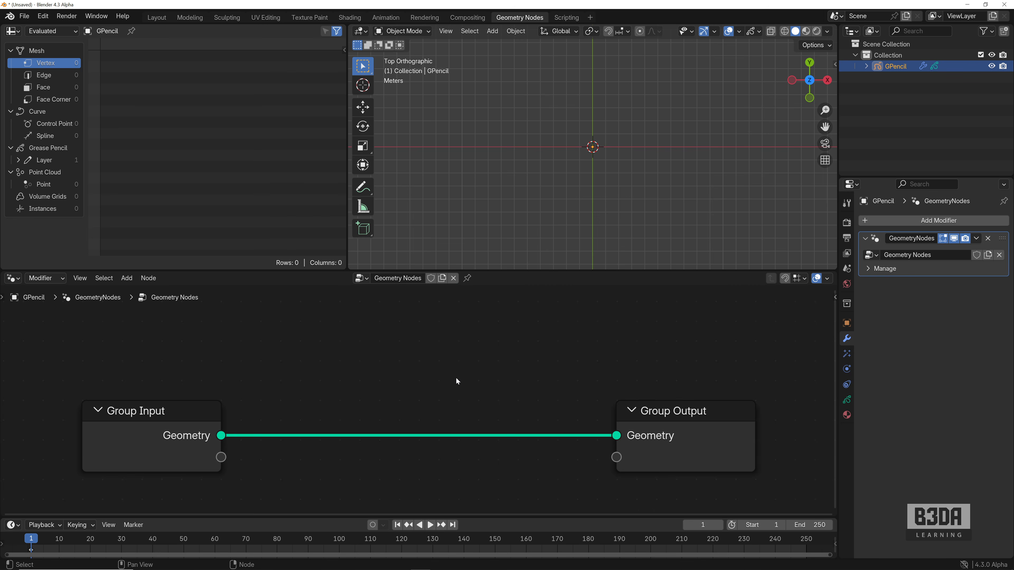
Spread the Group Input and Group Output nodes far apart and cut the Geometry link between them.
scroll(449, 379, down, 2)
middle_drag(432, 425, 332, 366)
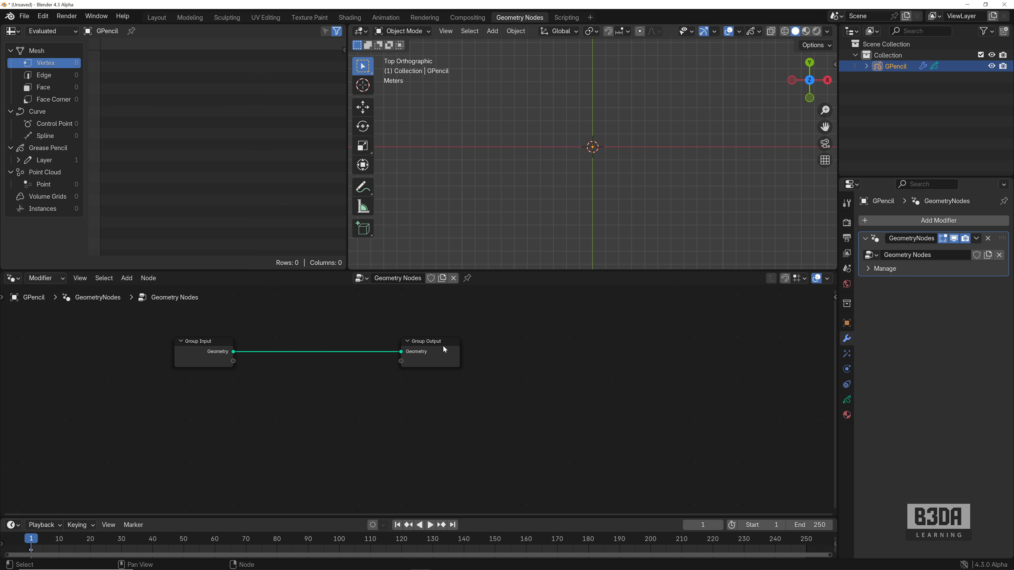
drag(443, 346, 734, 377)
drag(205, 338, 133, 336)
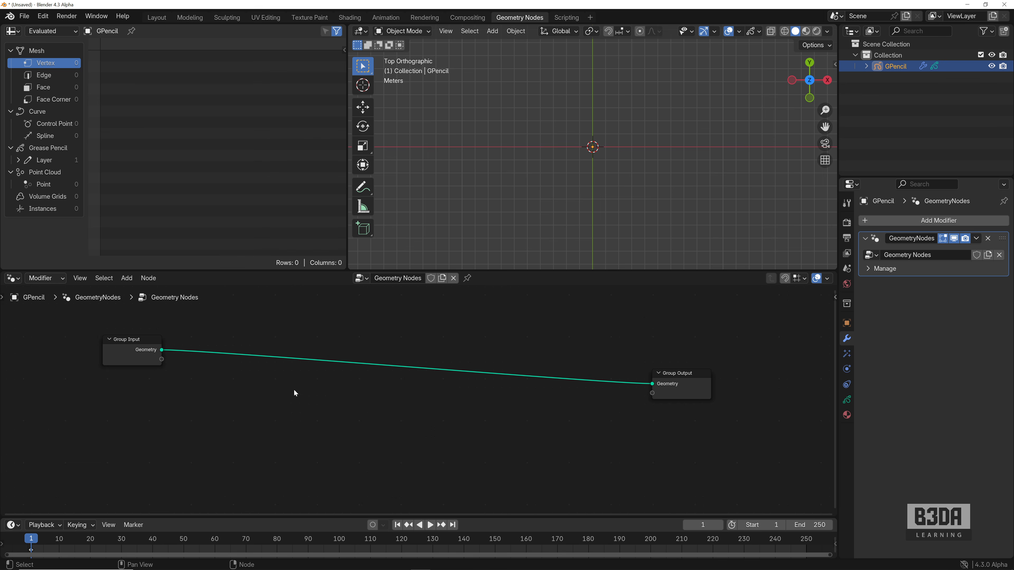
drag(674, 376, 727, 376)
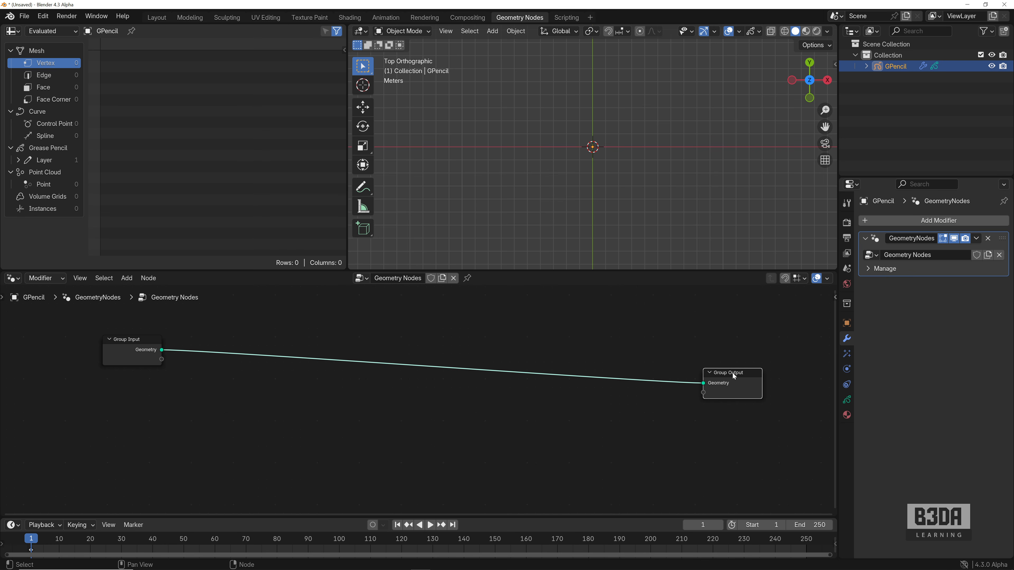
ctrl+right_drag(453, 337, 377, 415)
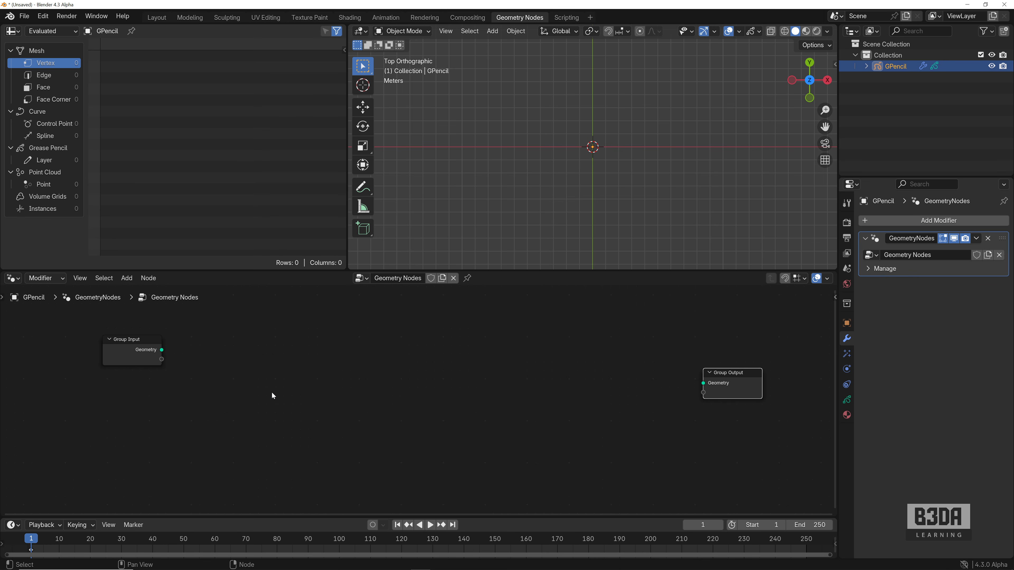
Add a Star curve primitive node just below and to the right of the Group Input node.
key(shift+a)
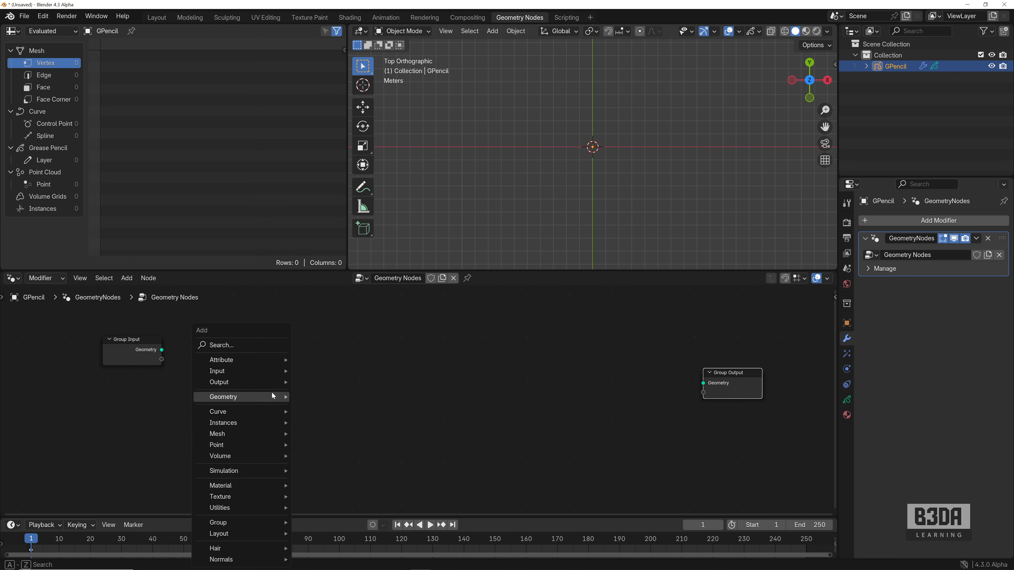
click(270, 346)
text(cuv)
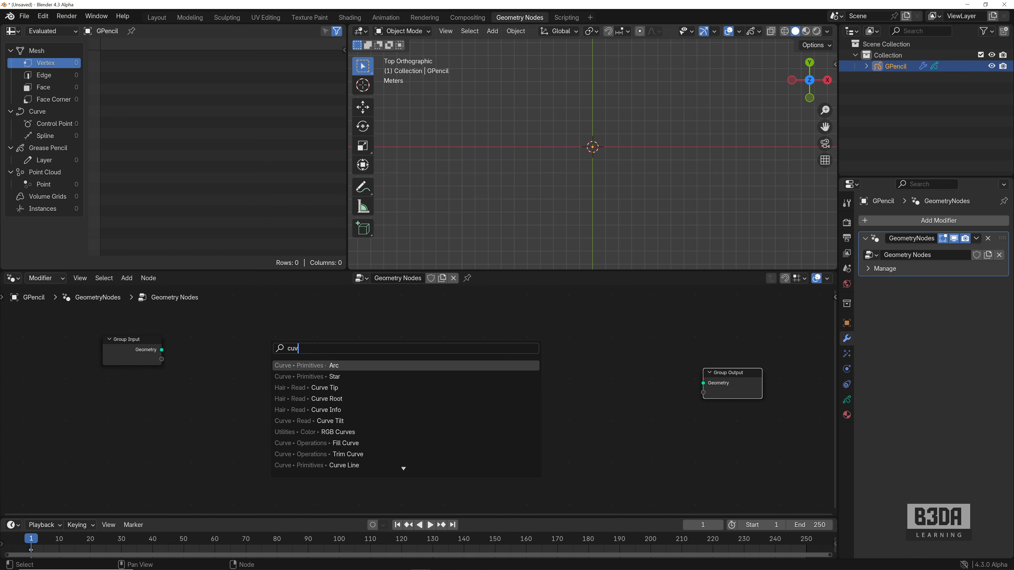
key(BackSpace)
key(BackSpace)
key(BackSpace)
text(st)
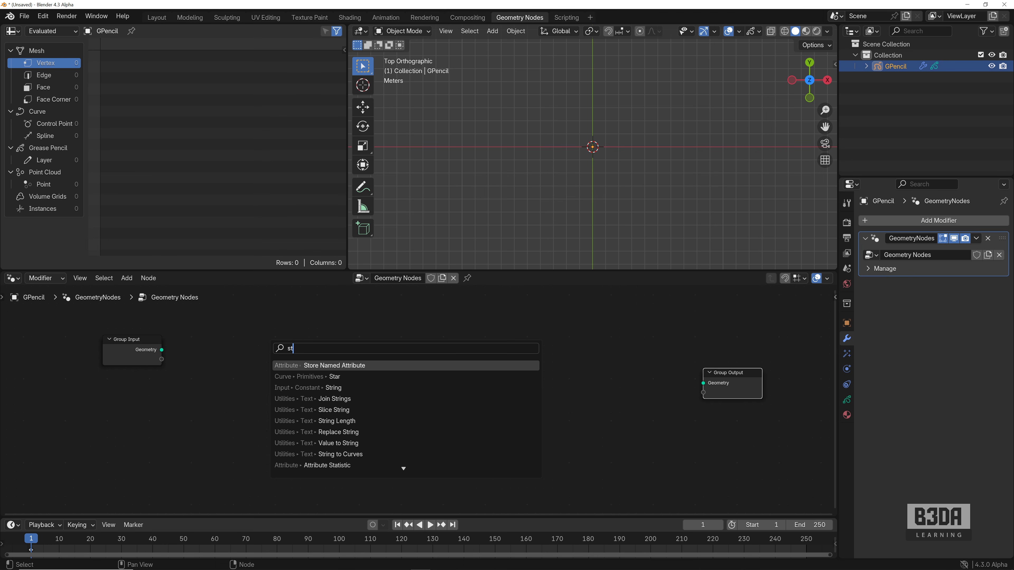
text(ar)
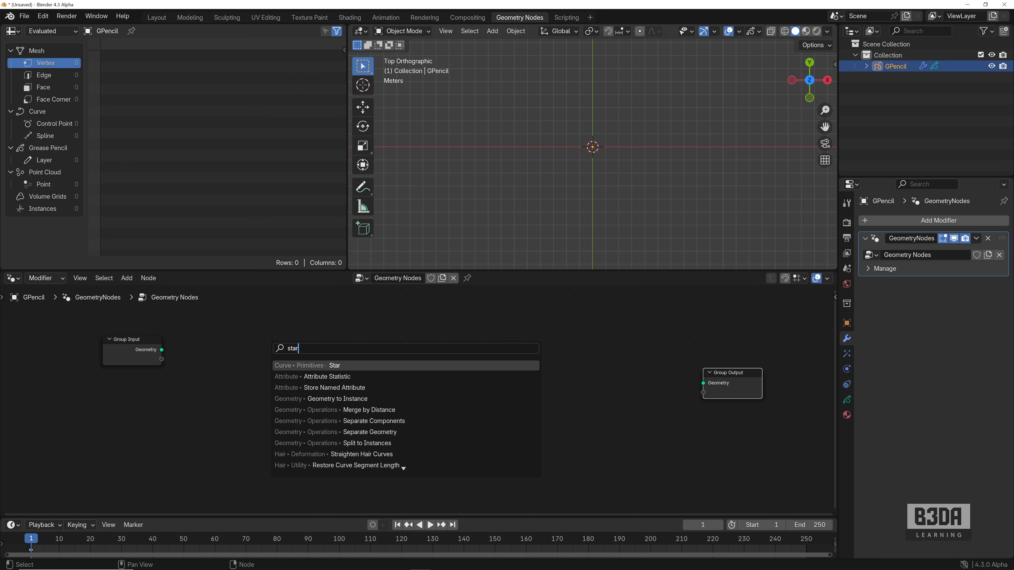
key(Return)
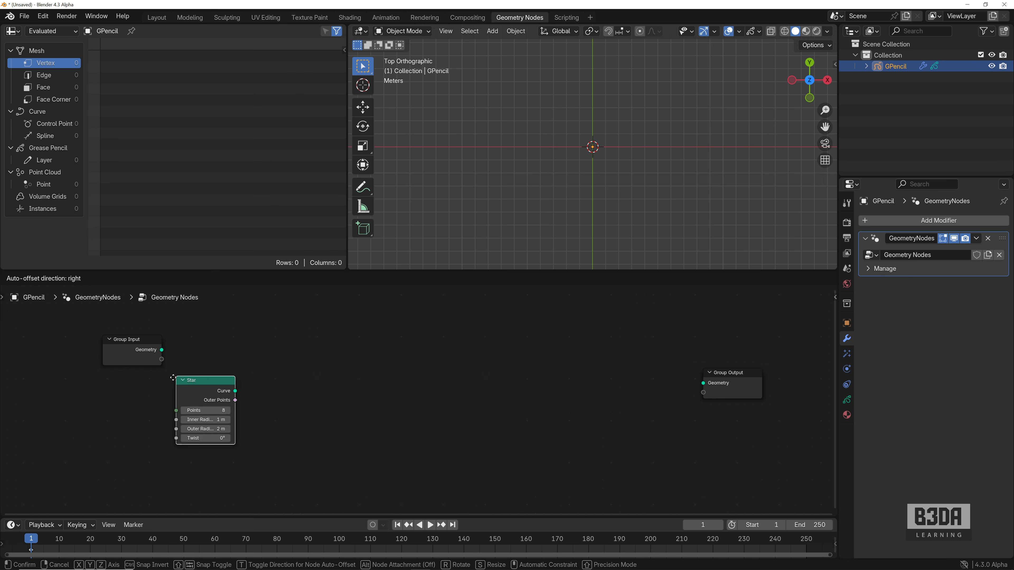
click(233, 388)
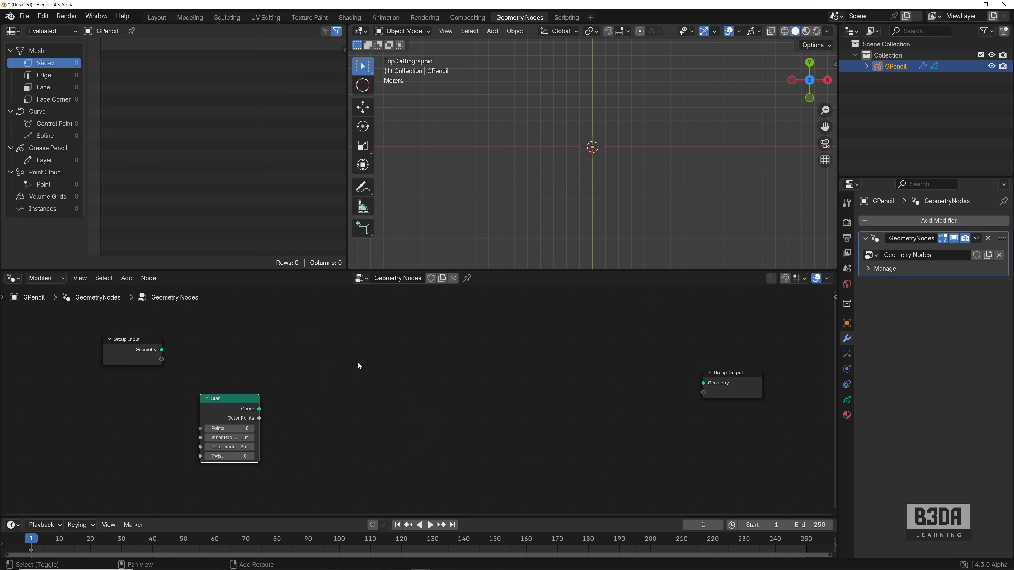
Add a Set Curve Radius node above and to the right of the Star node.
key(shift+a)
click(351, 344)
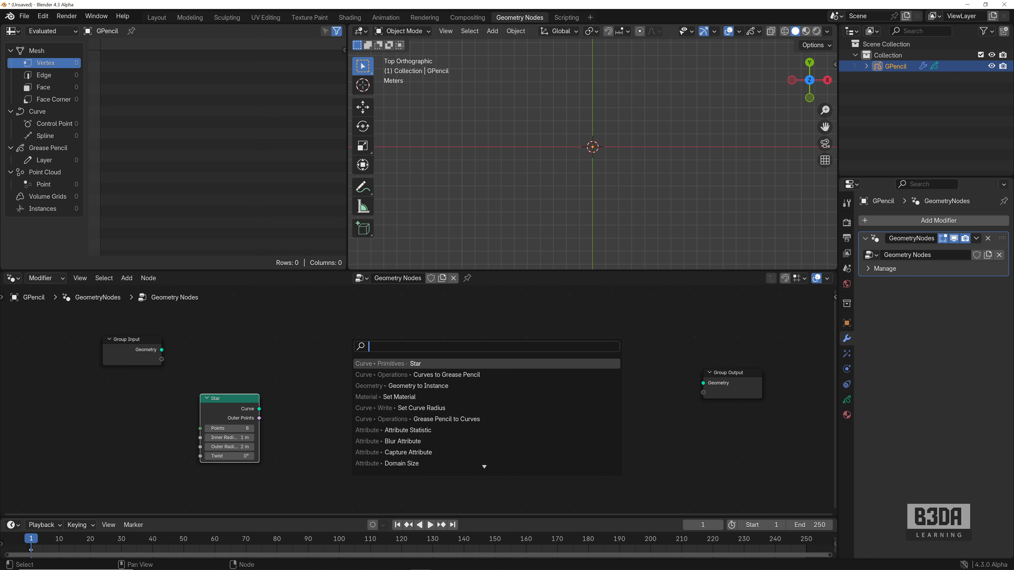
text(set curve)
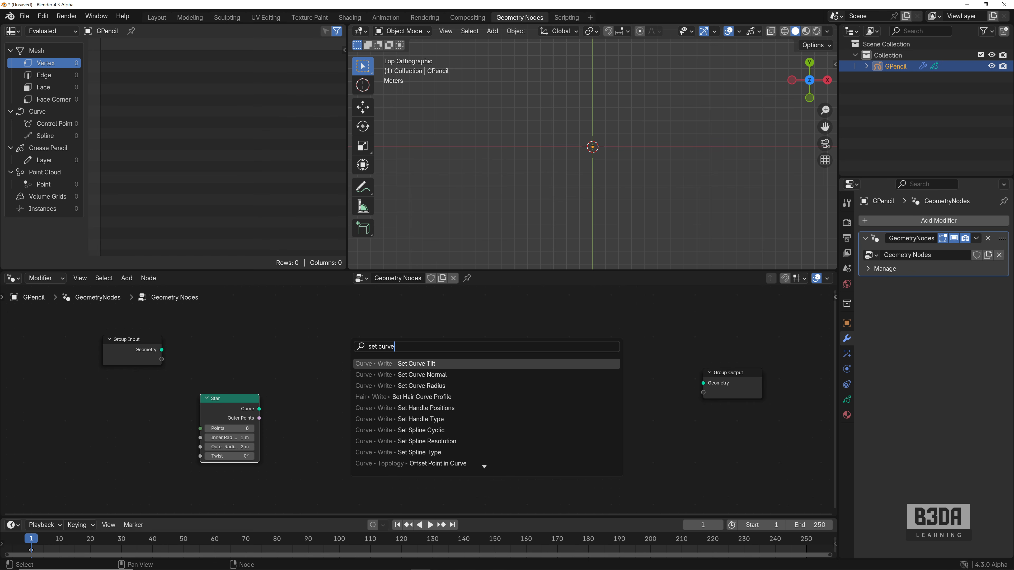
key(Down)
key(Down)
key(Return)
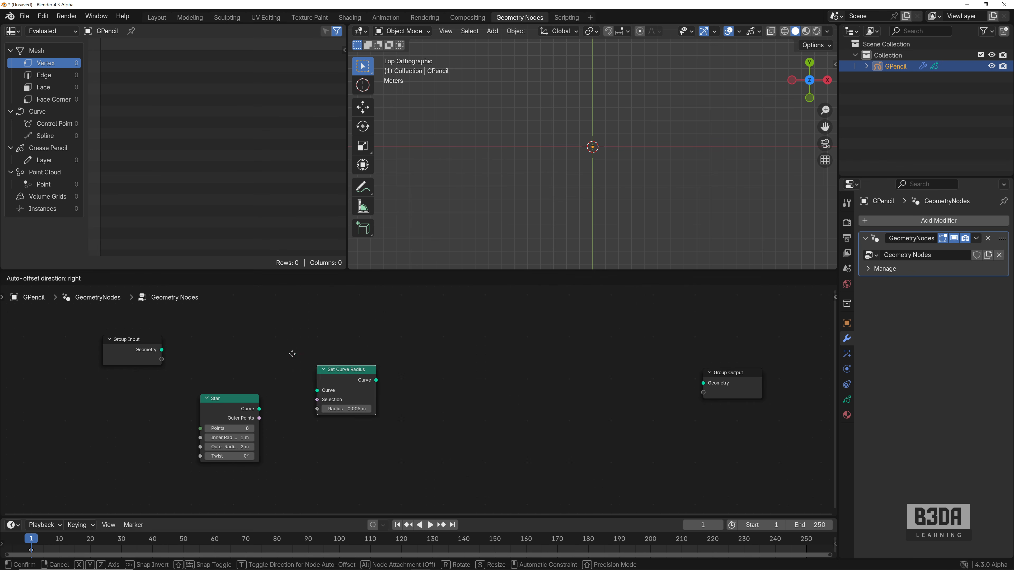
click(311, 324)
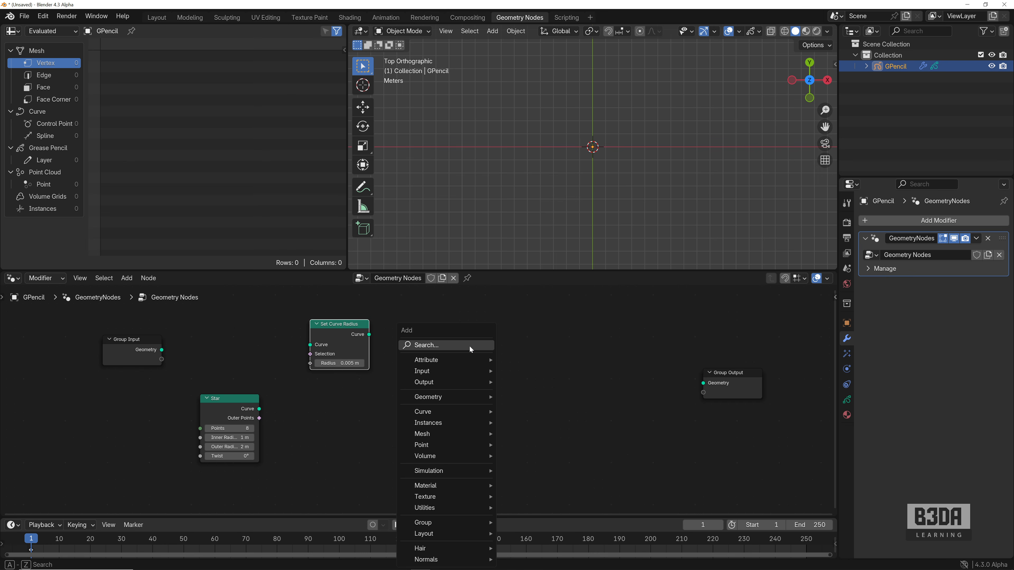
Add a Set Material node to the right of the Set Curve Radius node.
click(470, 346)
text(set ma)
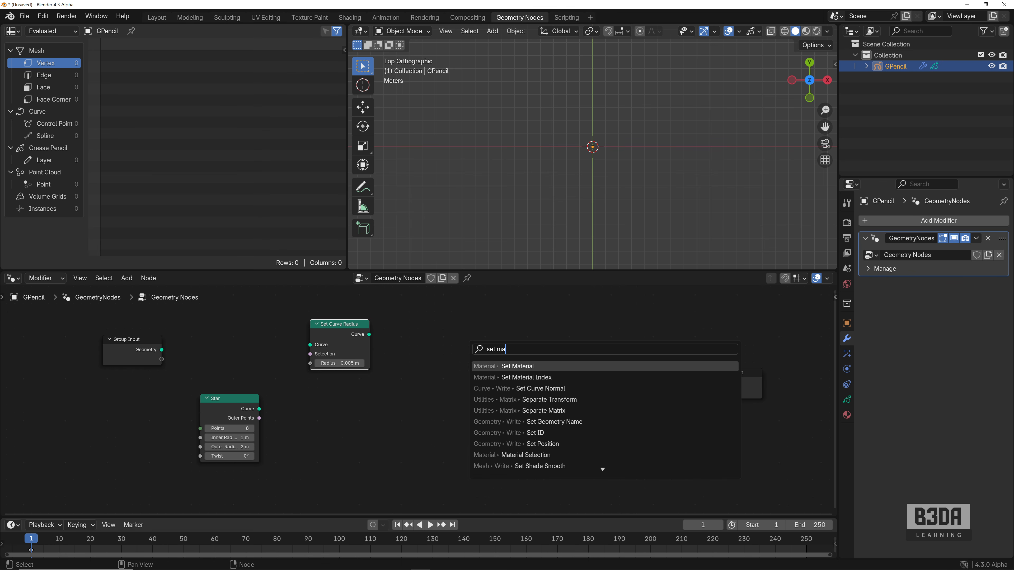
key(Return)
click(533, 317)
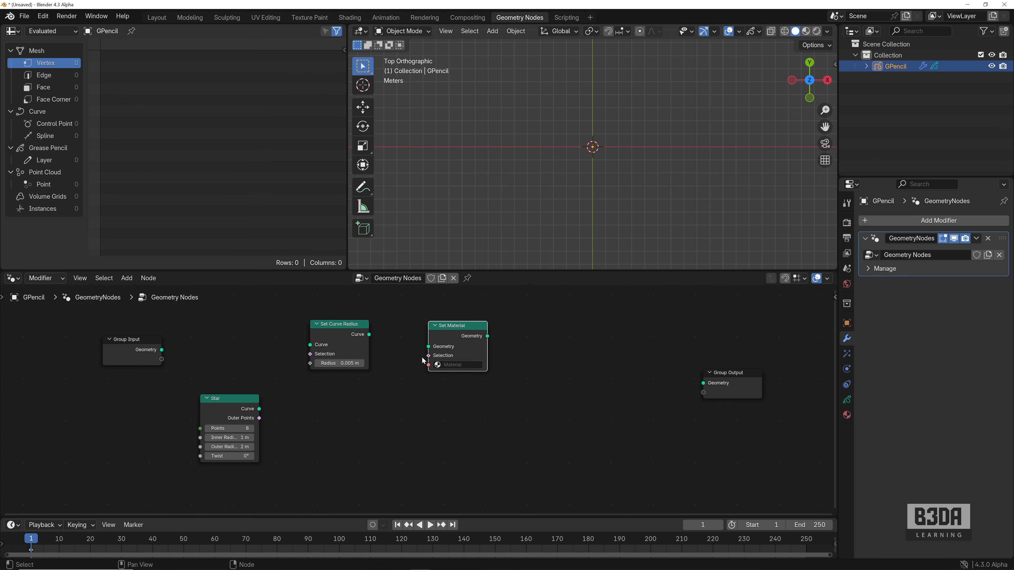
Add a Geometry to Instance node below and to the right of the Set Material node.
key(shift+a)
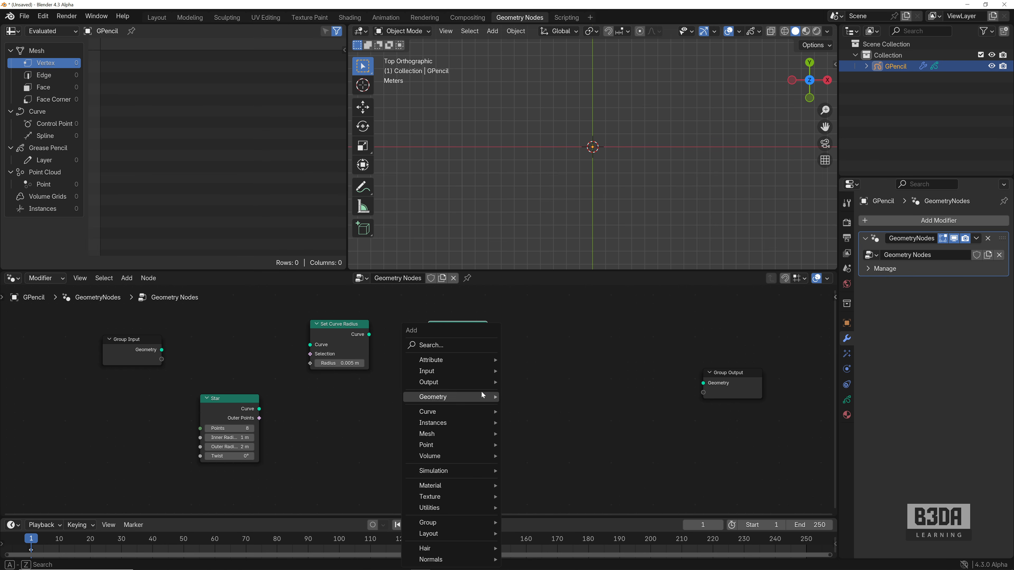
click(463, 346)
text(gemotr)
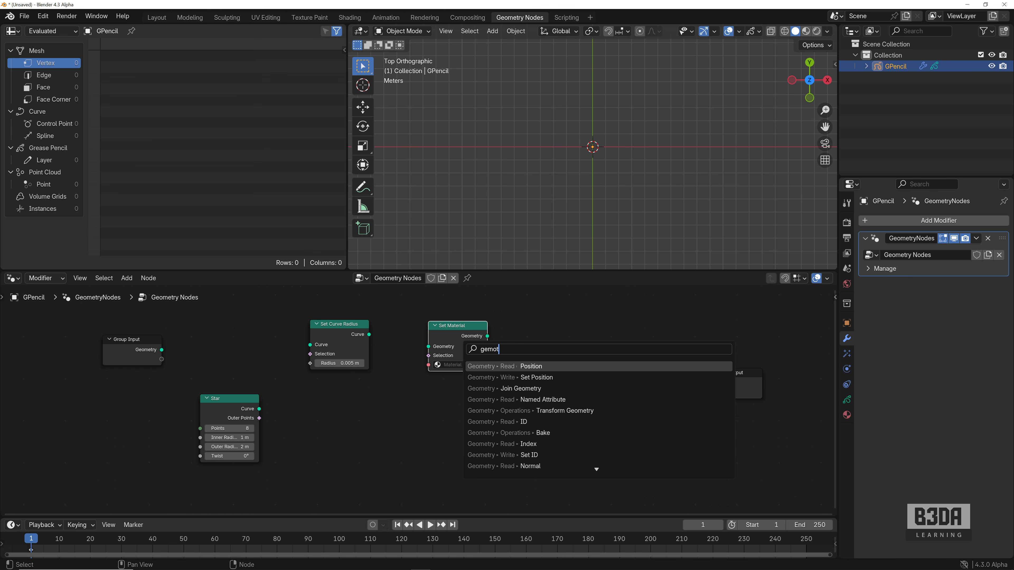
key(BackSpace)
key(BackSpace)
key(BackSpace)
key(BackSpace)
text(oe)
key(BackSpace)
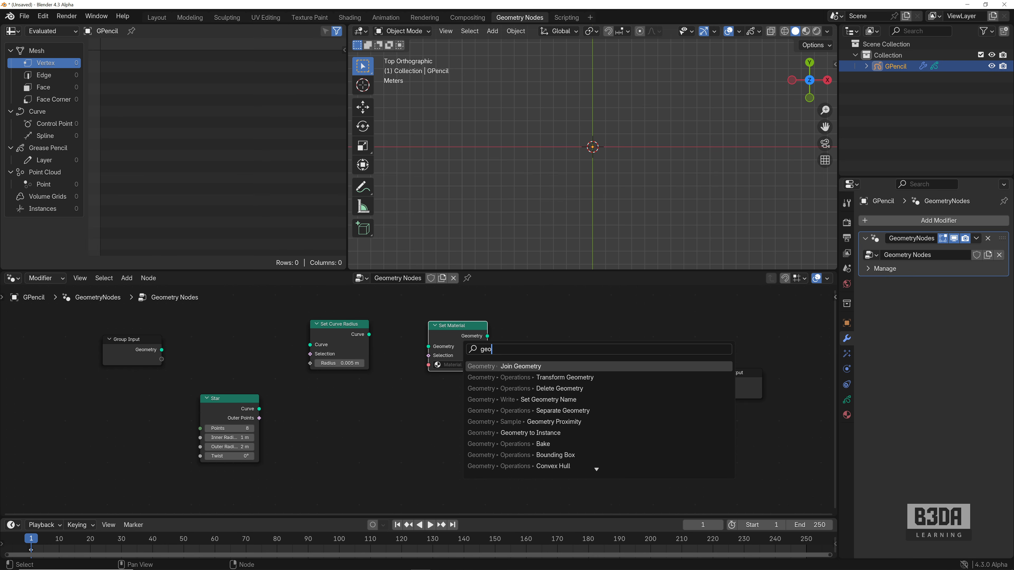
text(metry to)
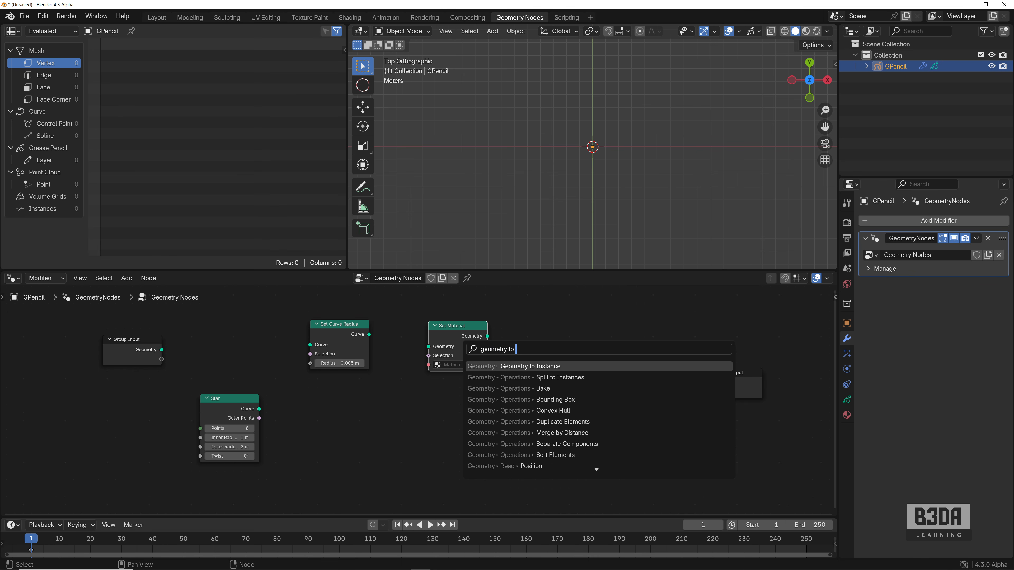
key(Return)
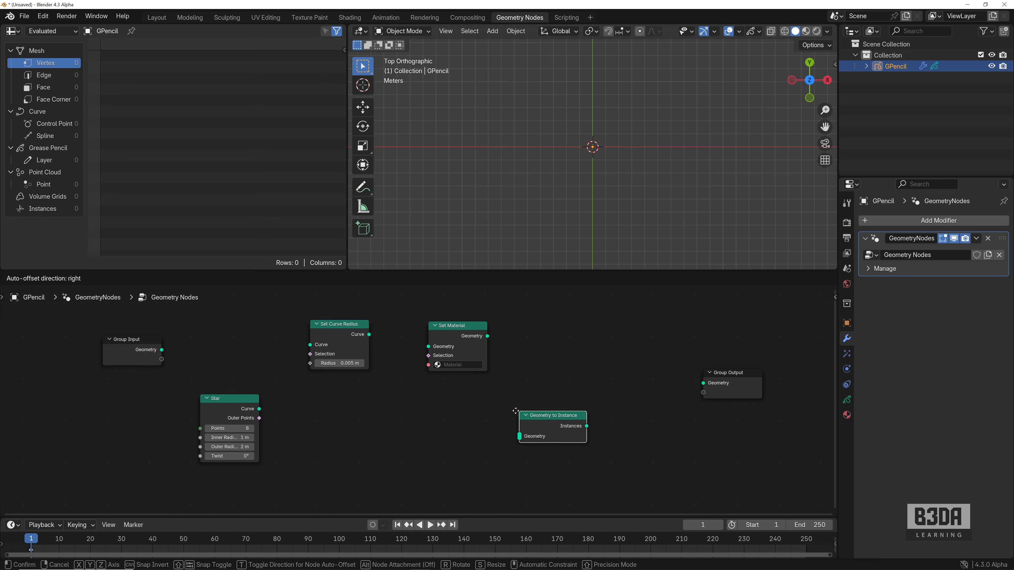
click(494, 413)
Link Star to Geometry to Instance both directly and through Set Curve Radius and Set Material, and link its Instances to Group Output.
drag(261, 410, 497, 439)
drag(488, 336, 497, 438)
drag(368, 336, 429, 346)
drag(260, 410, 310, 345)
drag(564, 428, 703, 383)
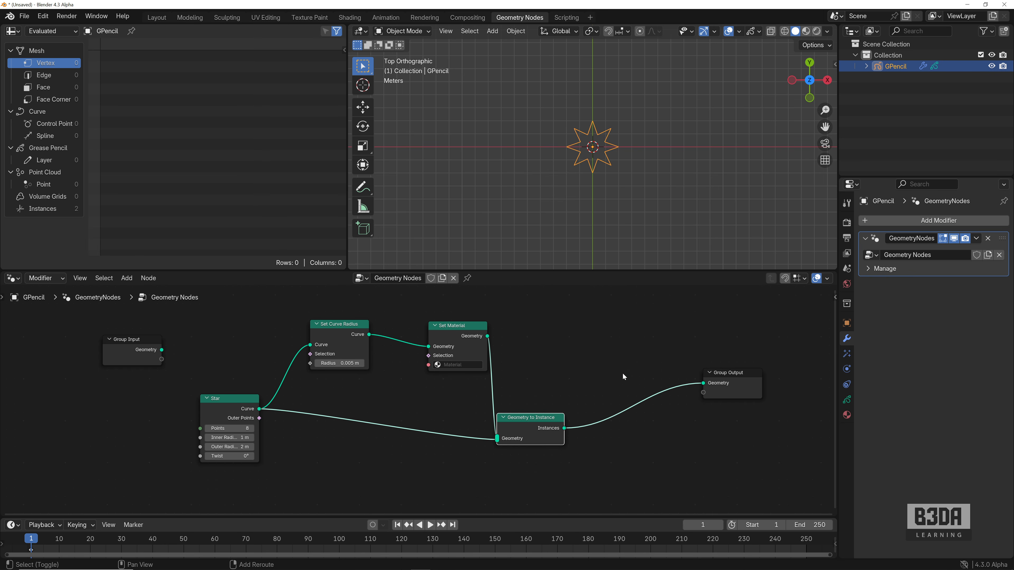
Move Group Output farther right and insert a Curves to Grease Pencil node on the link between Geometry to Instance and Group Output.
middle_drag(595, 370, 525, 368)
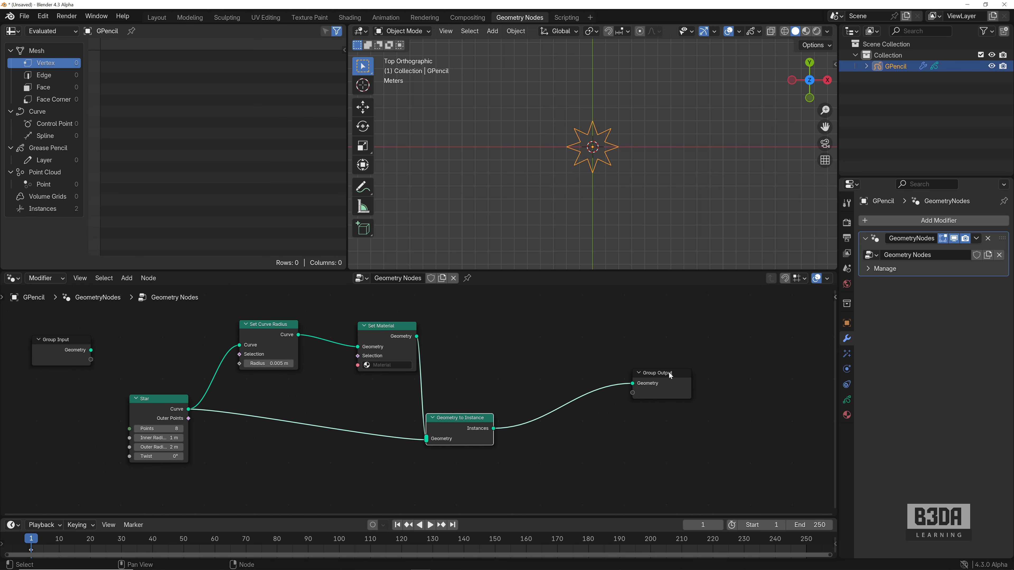
drag(670, 373, 726, 372)
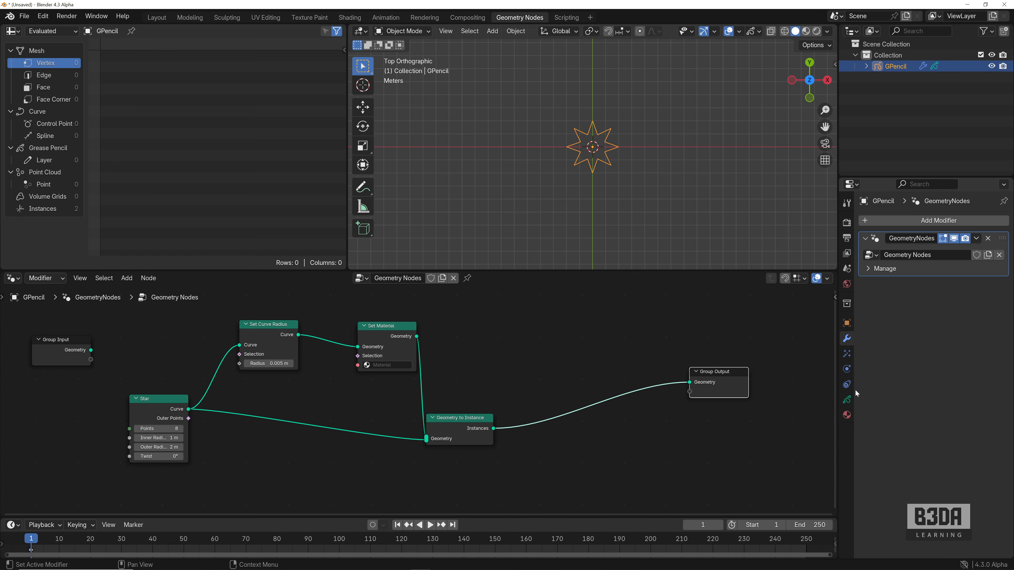
scroll(575, 162, up, 7)
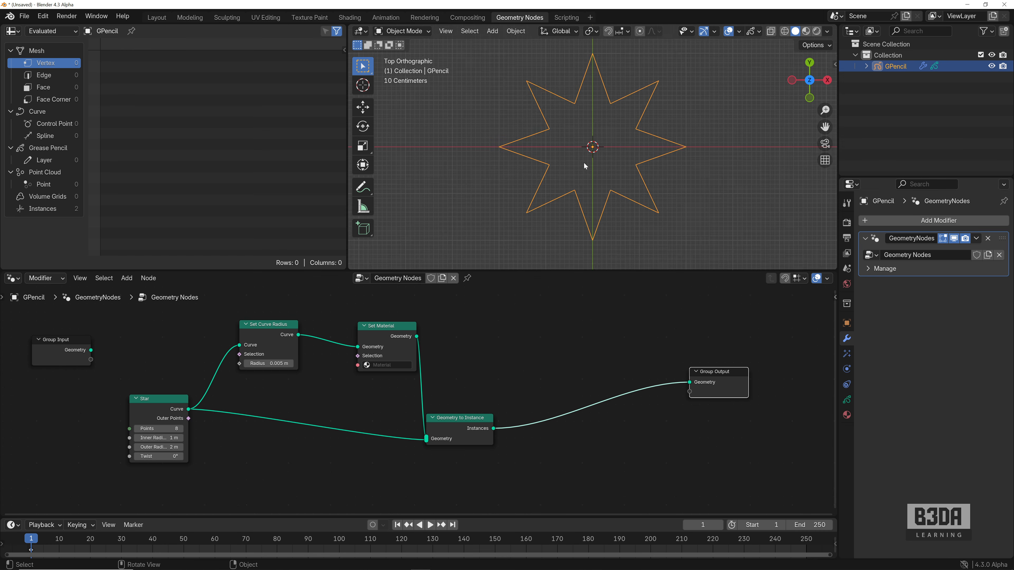
scroll(570, 117, down, 4)
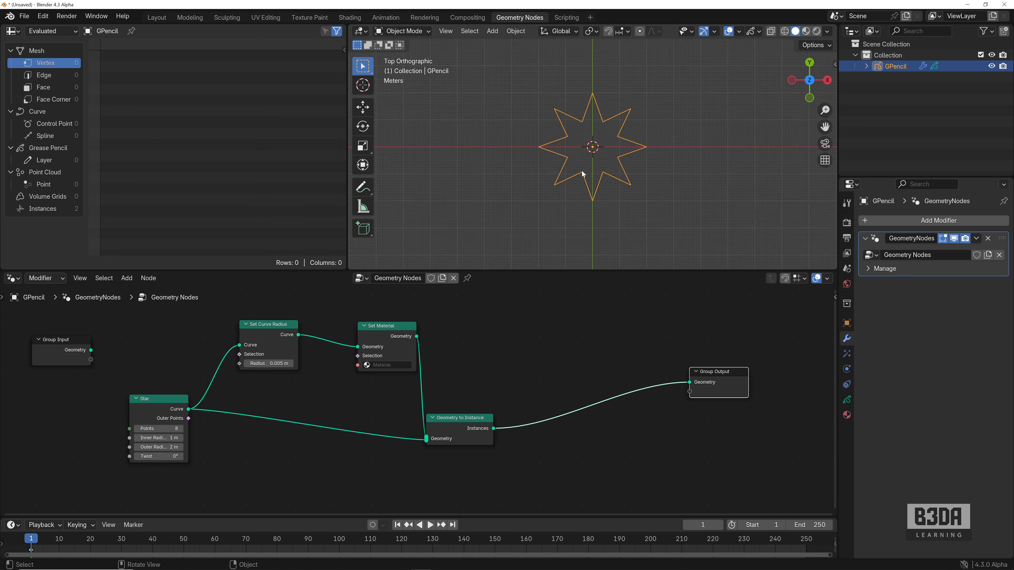
key(shift+a)
click(564, 349)
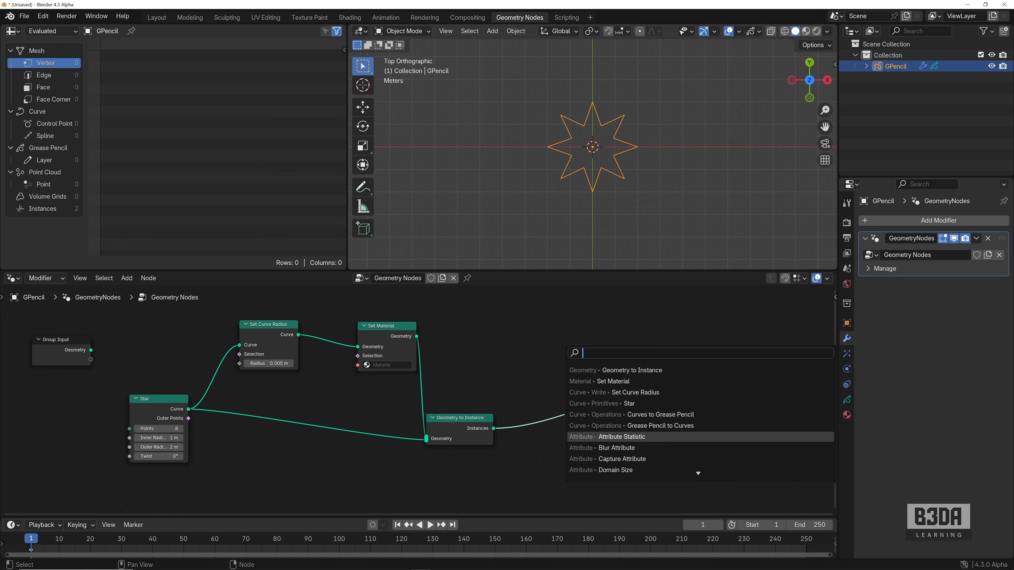
key(Return)
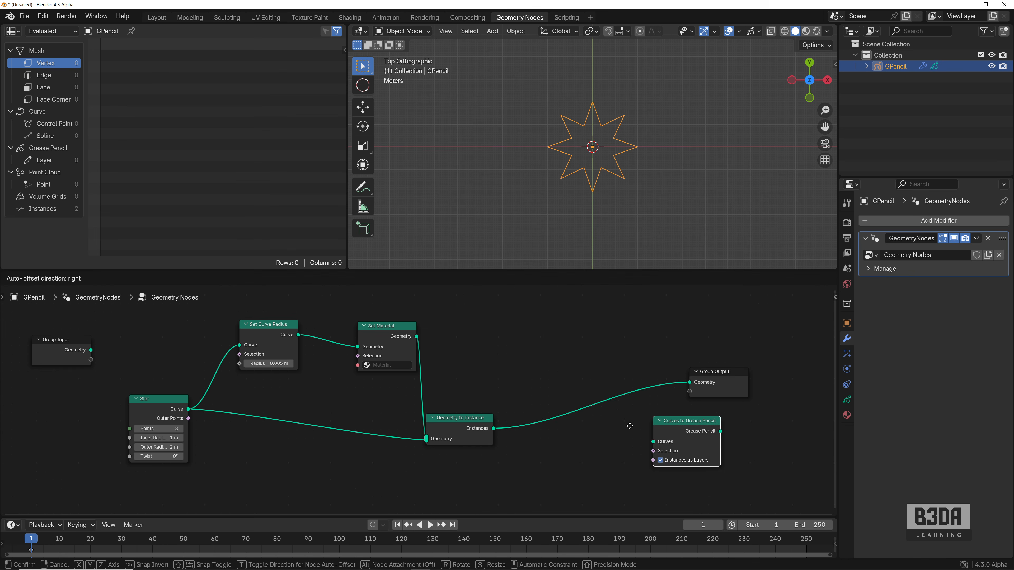
click(549, 390)
scroll(623, 186, up, 3)
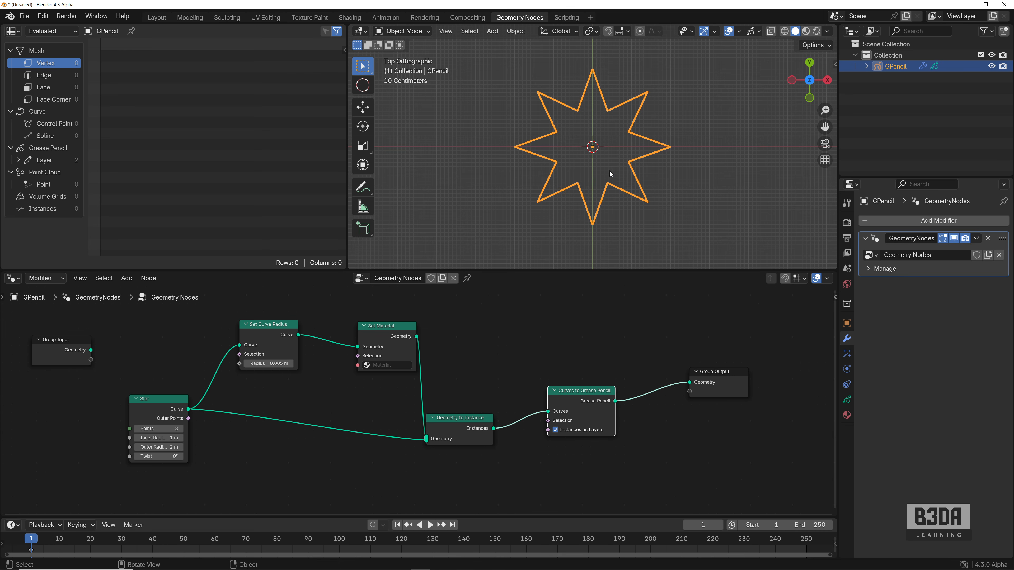
Show the Grease Pencil object's material settings and assign the Black material in the Set Material node.
click(846, 415)
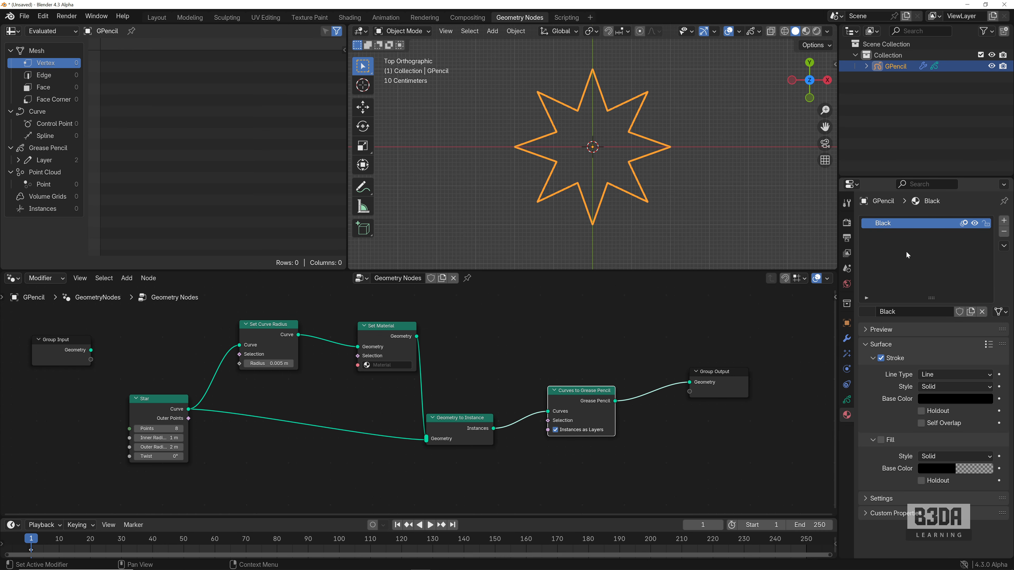
click(399, 365)
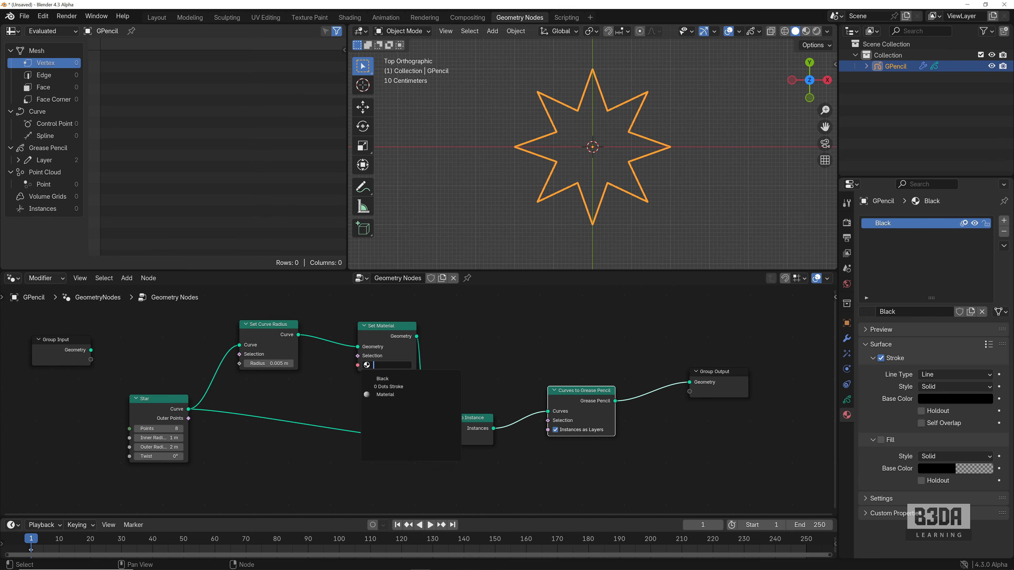
click(401, 380)
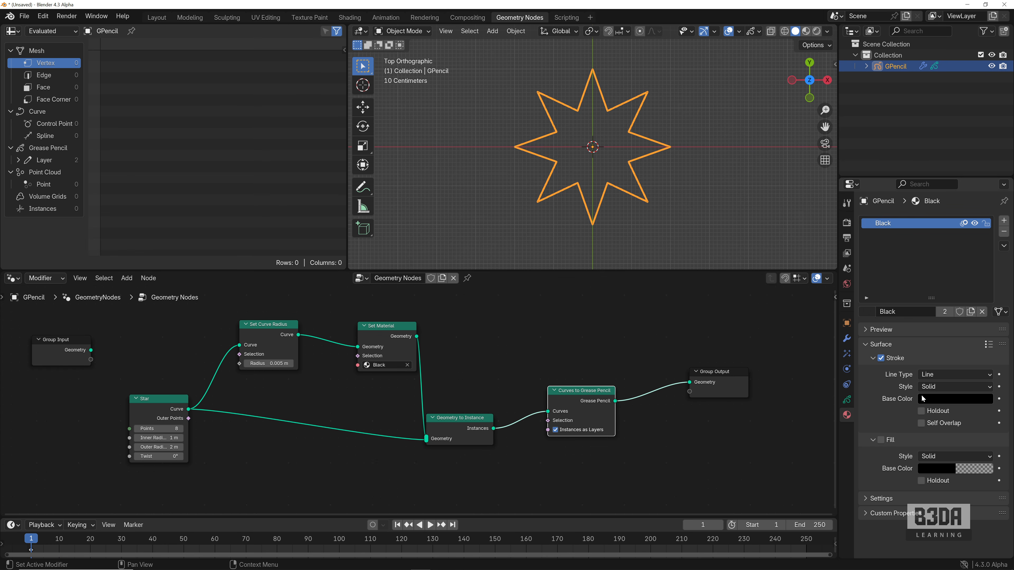
Change the Black material's stroke base color to green and set the Set Curve Radius node's radius to 0.205 m.
click(945, 399)
mouse_move(980, 272)
mouse_down()
mouse_move(973, 290)
mouse_move(983, 254)
mouse_up()
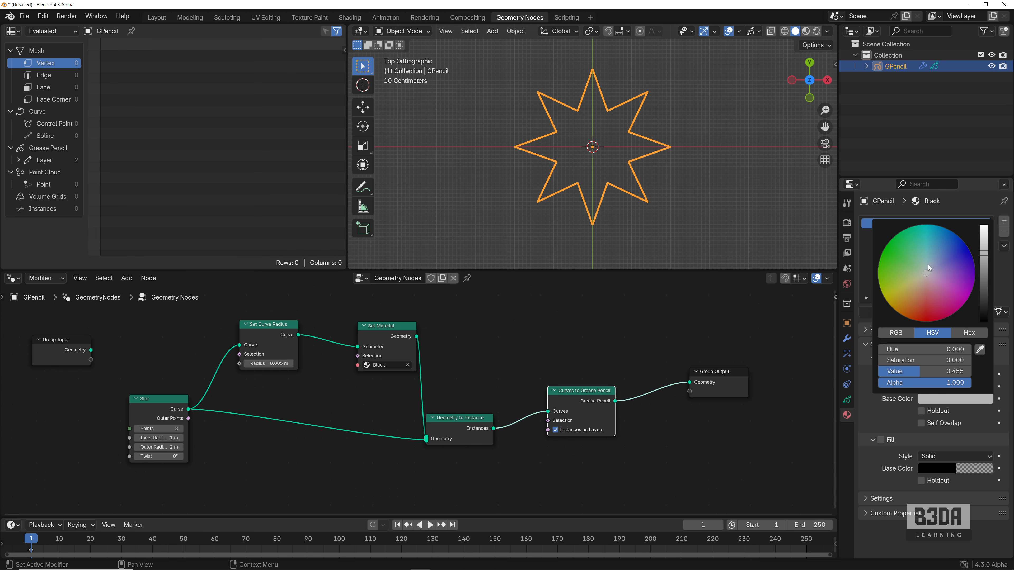
click(899, 233)
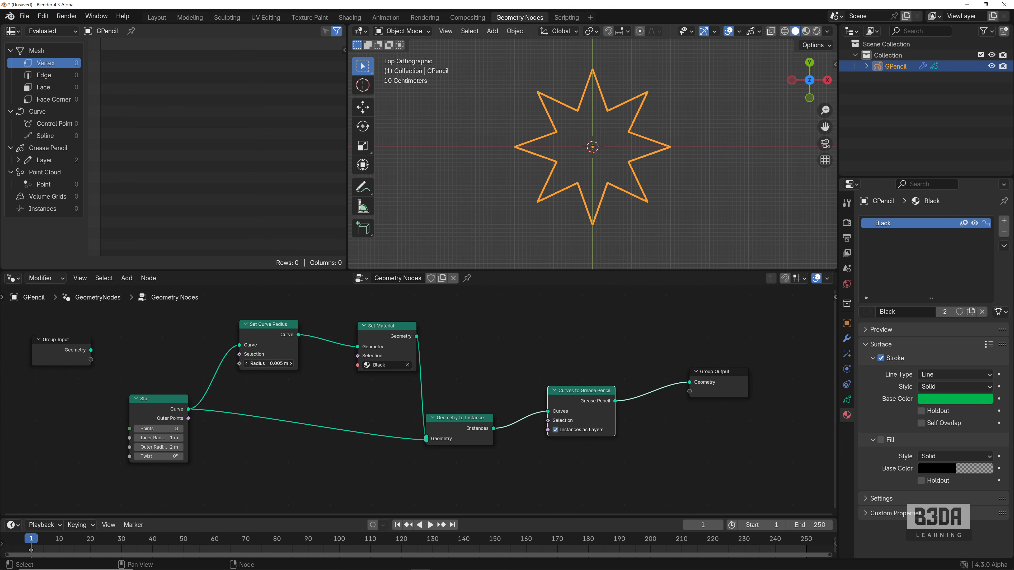
mouse_move(269, 364)
mouse_down()
mouse_move(315, 363)
mouse_move(270, 363)
mouse_move(288, 363)
mouse_up()
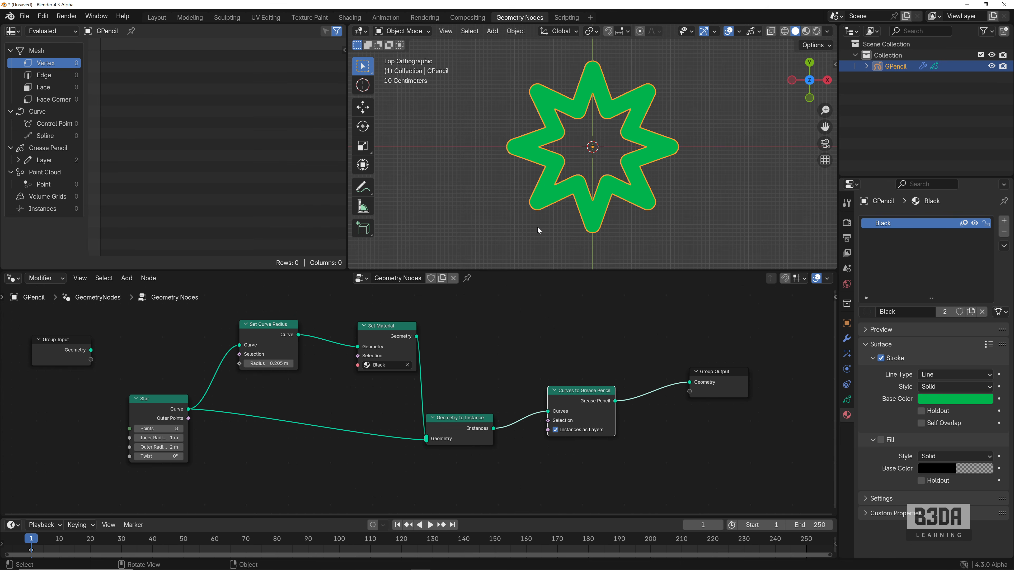